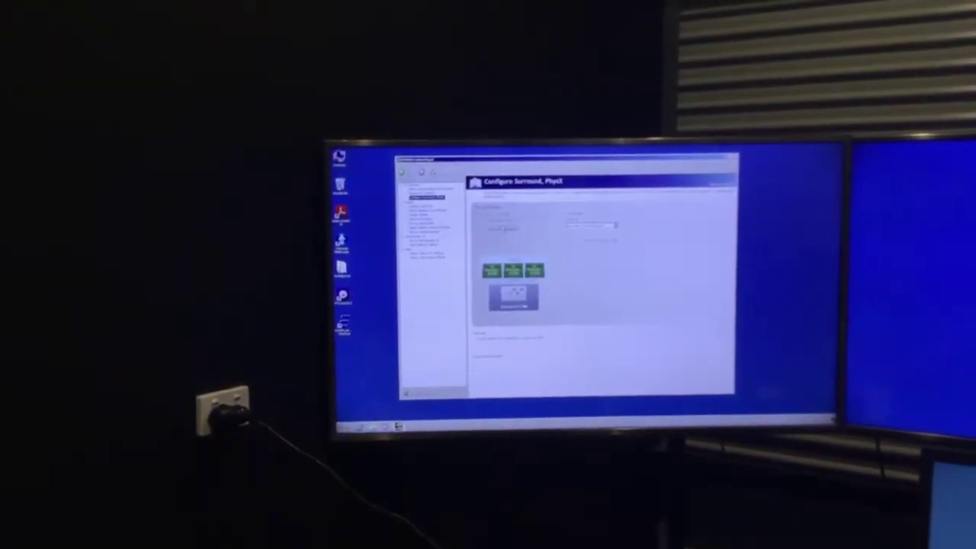
click(498, 297)
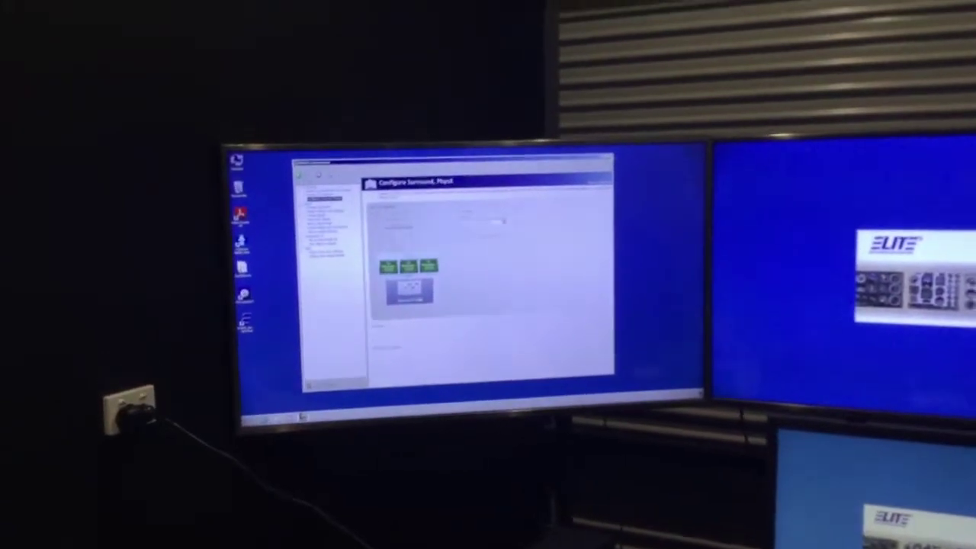
click(583, 220)
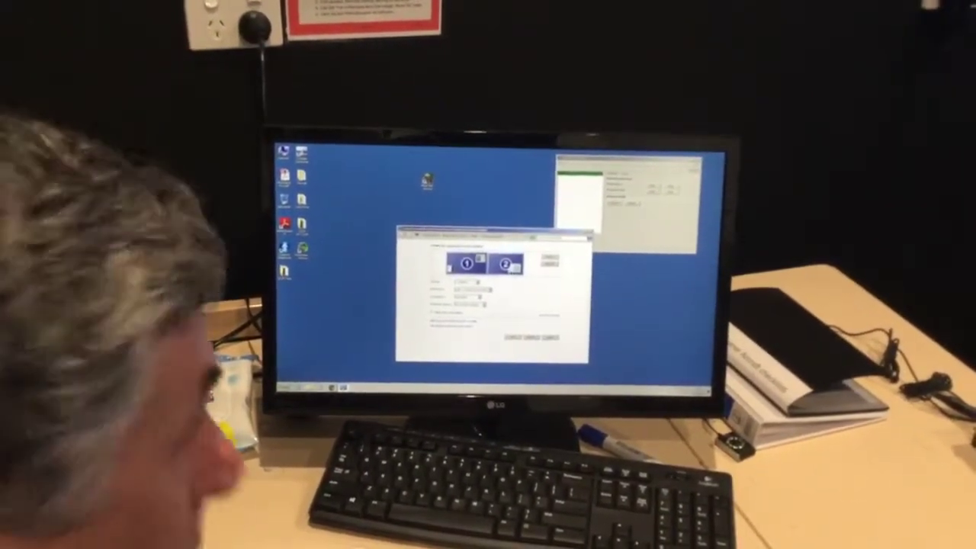
click(476, 293)
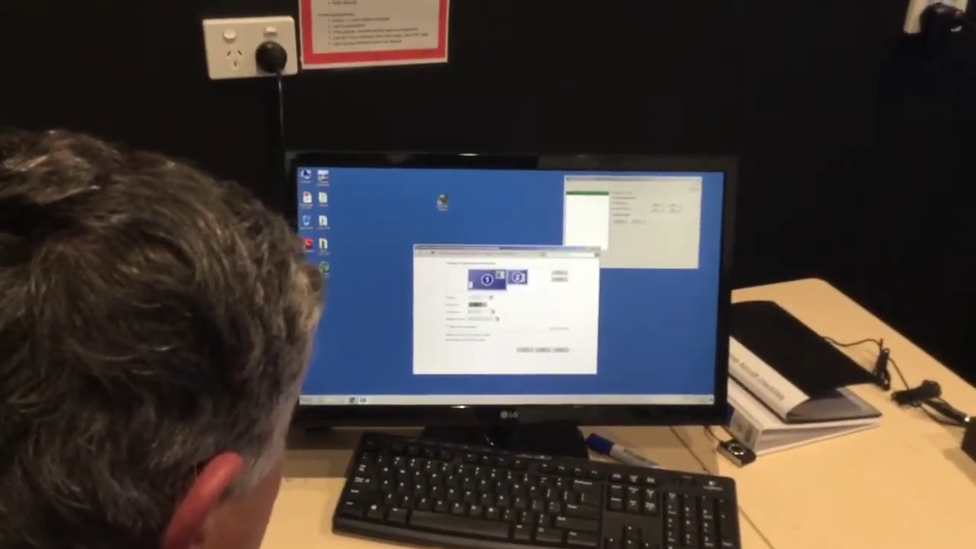
click(547, 349)
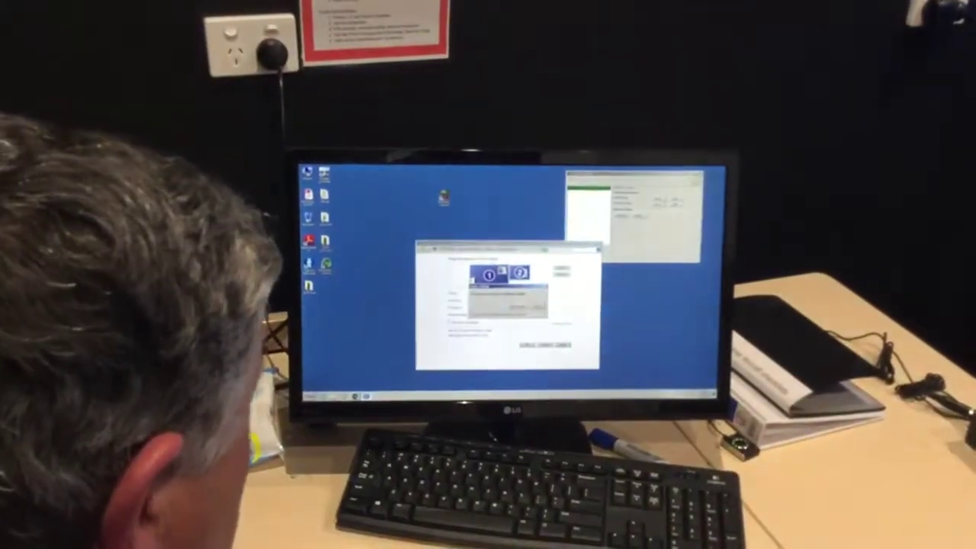